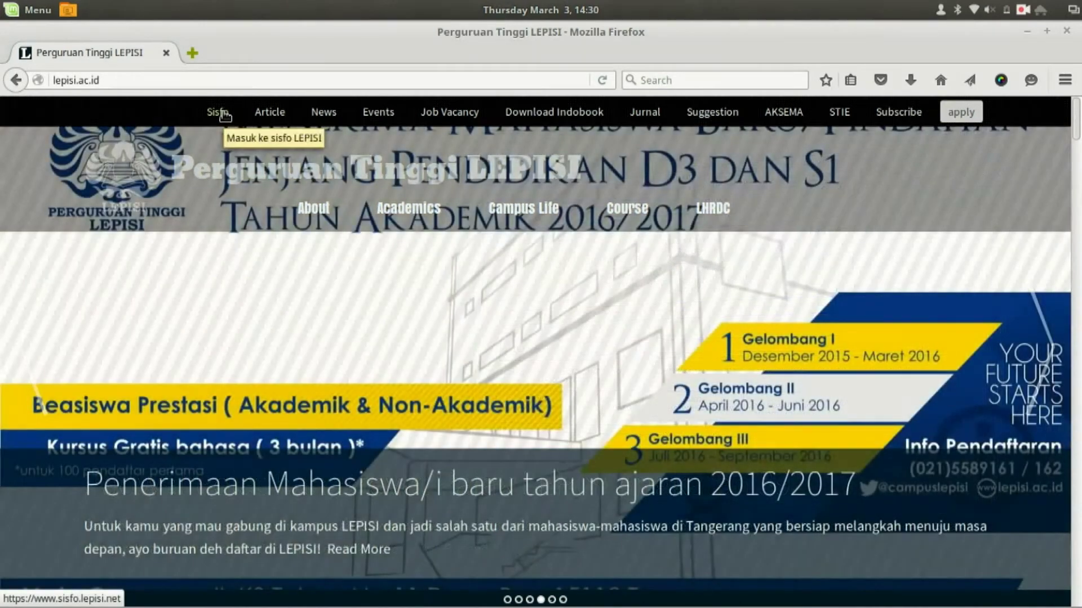
- Go from the LEPISI home page to the Sisfo portal at sisfo.lepisi.net
click(223, 114)
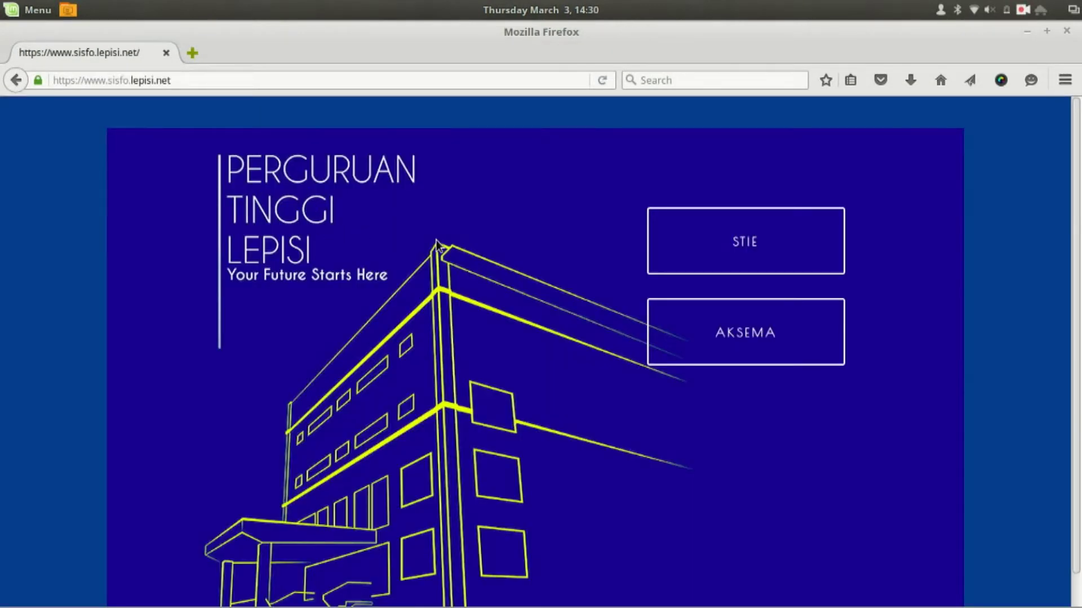
- Choose STIE, then Mahasiswa, to reach the STIE Bisma student login form
click(724, 256)
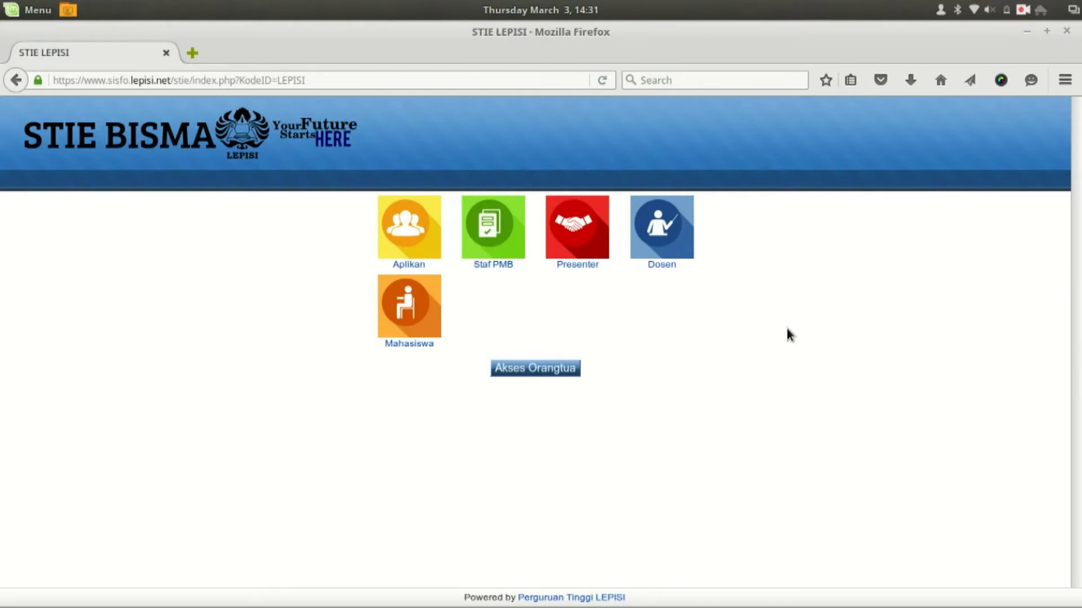
click(417, 327)
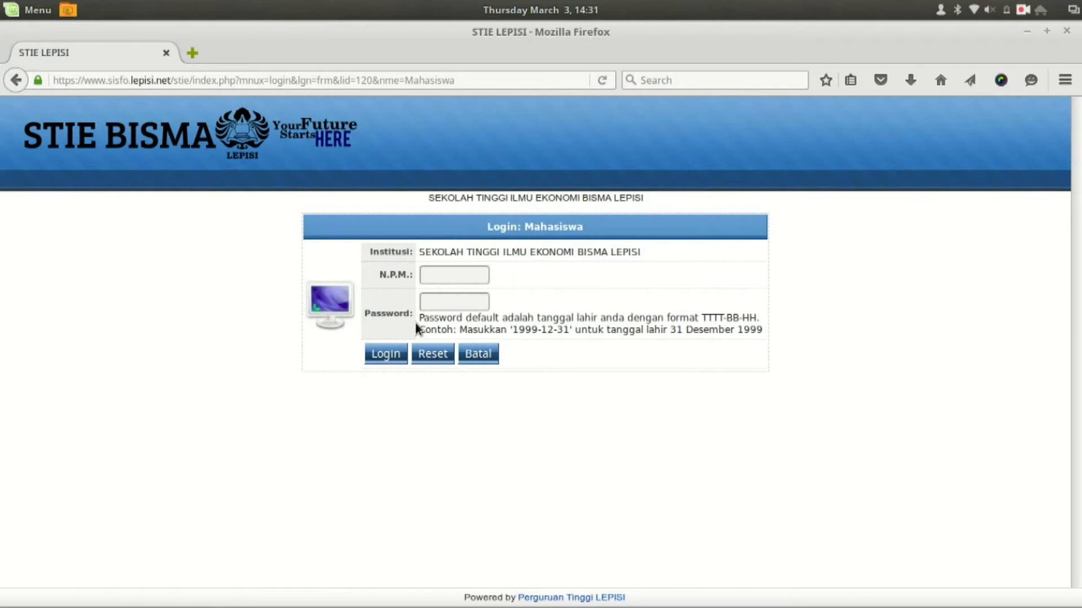
- Log in with the student's N.P.M. number and birth-date password
click(446, 274)
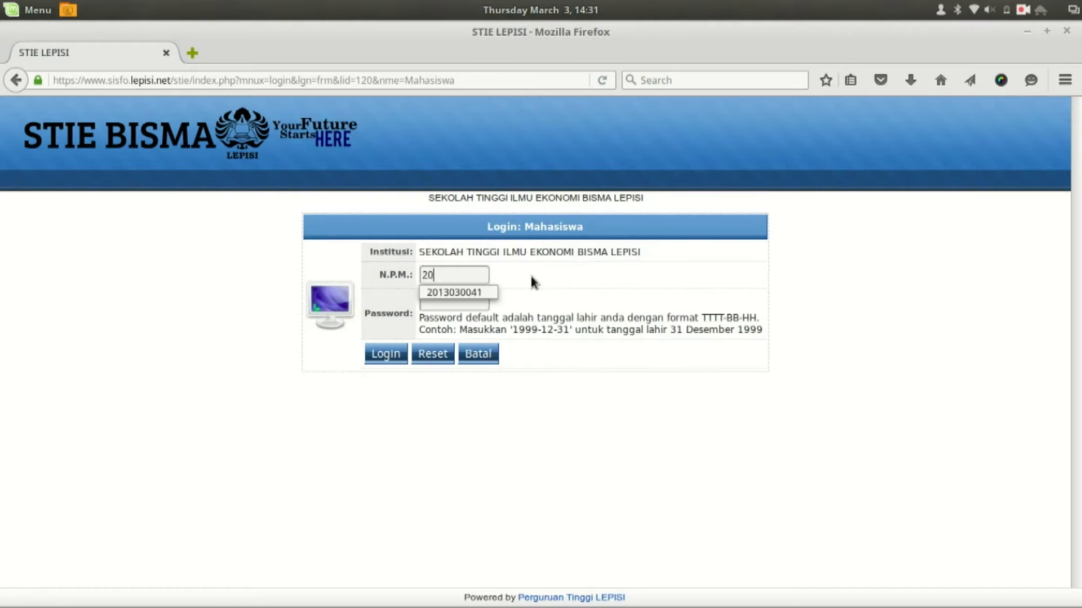
key(Tab)
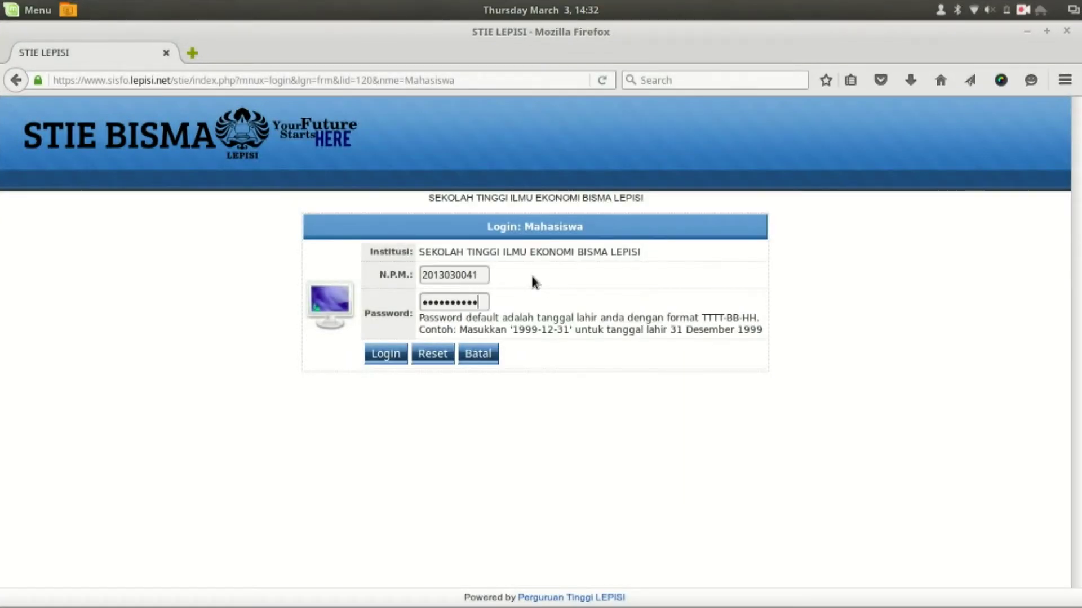
key(Return)
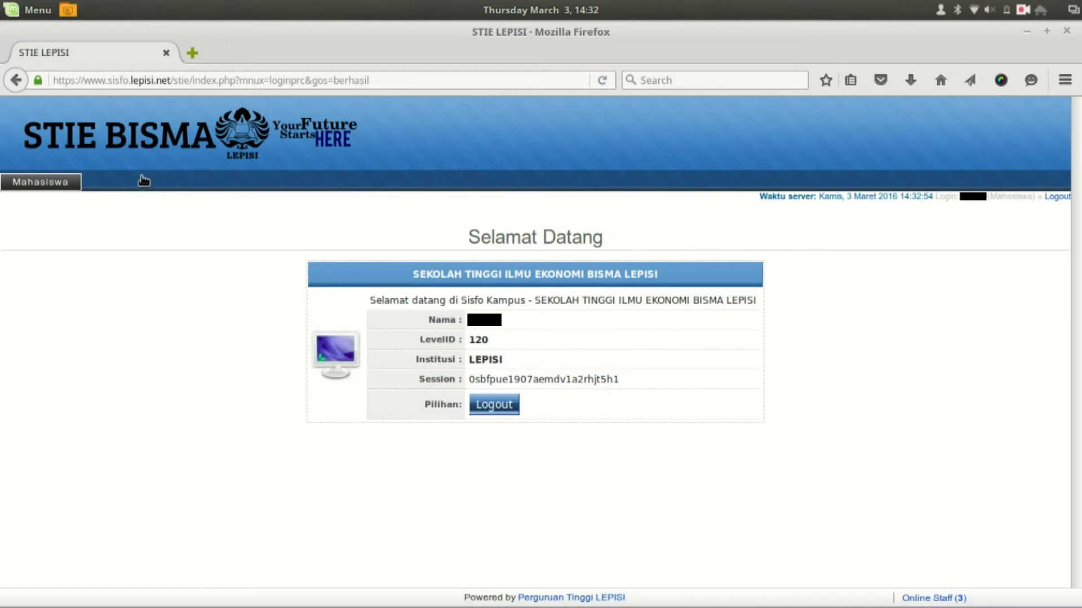
- Under Mahasiswa > 03 Ubah Password, enter the new password twice and save it
mouse_move(42, 184)
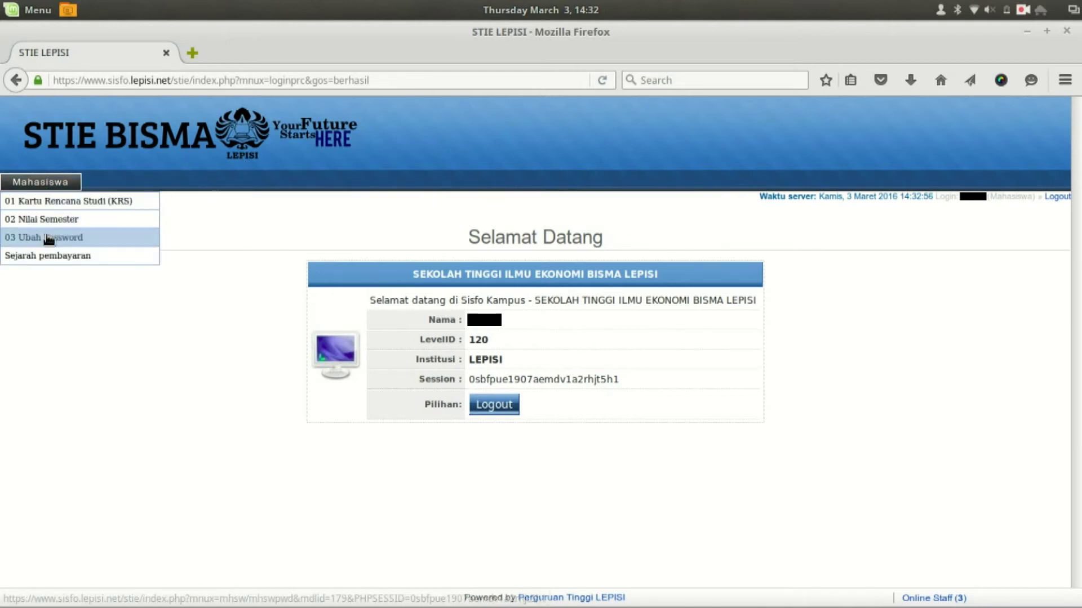
click(104, 248)
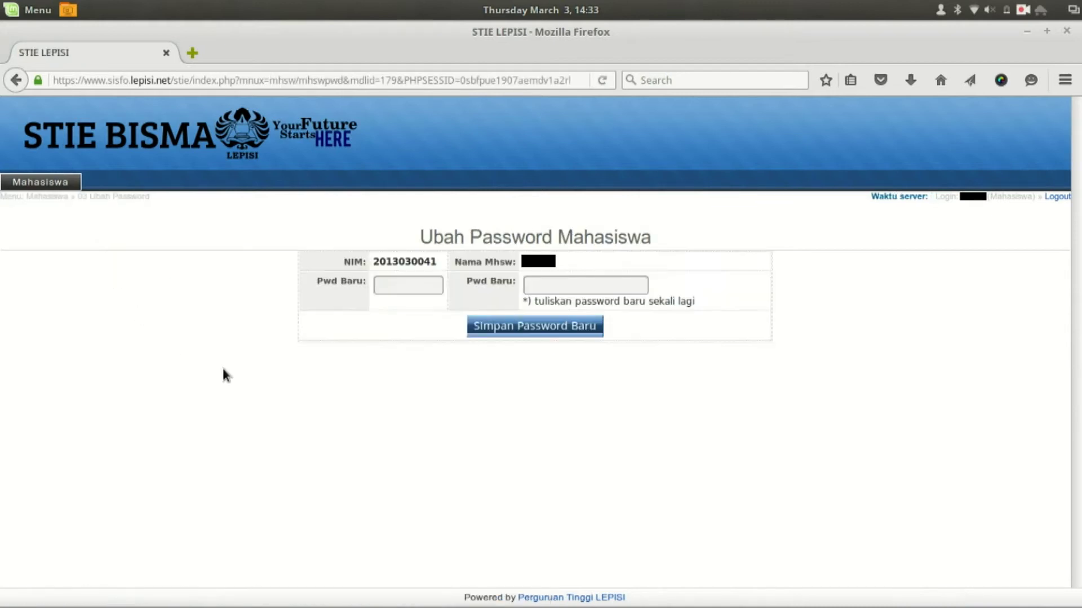
click(393, 287)
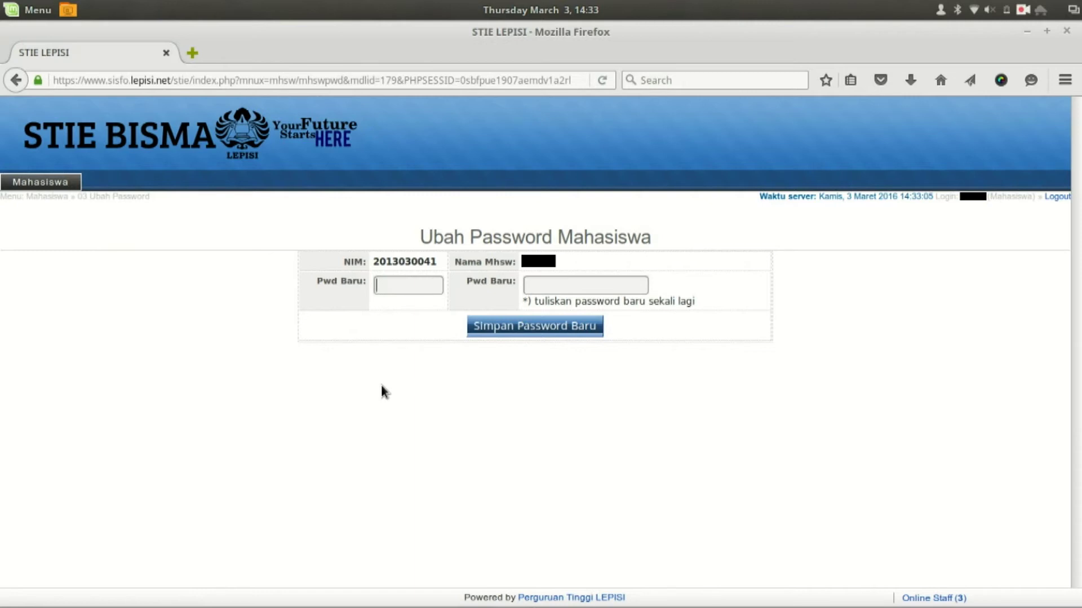
text(•••••••••••••)
key(Tab)
text(•••••••••••••)
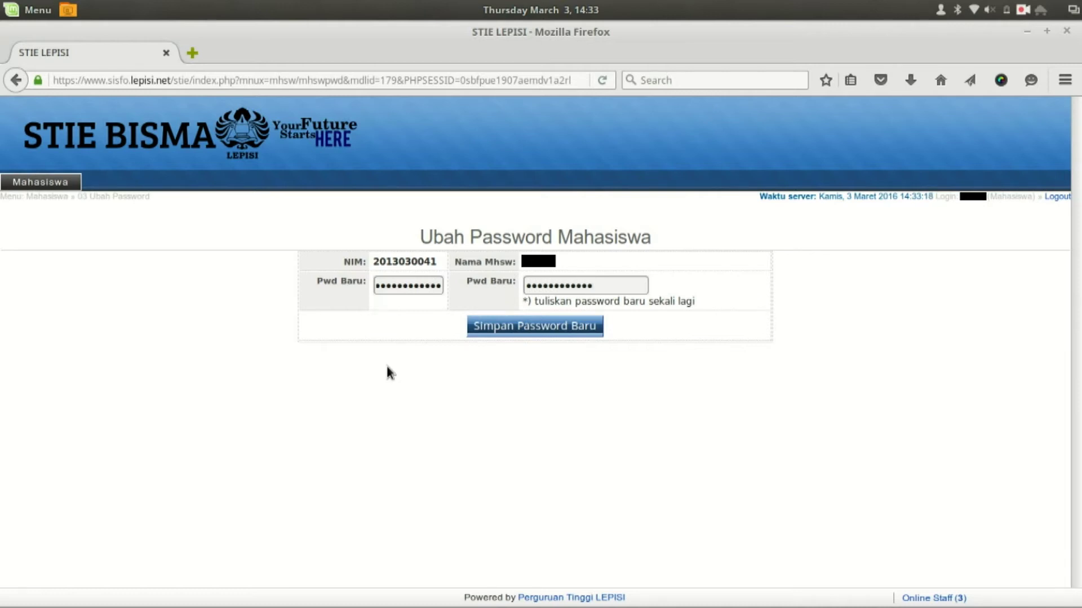
click(518, 333)
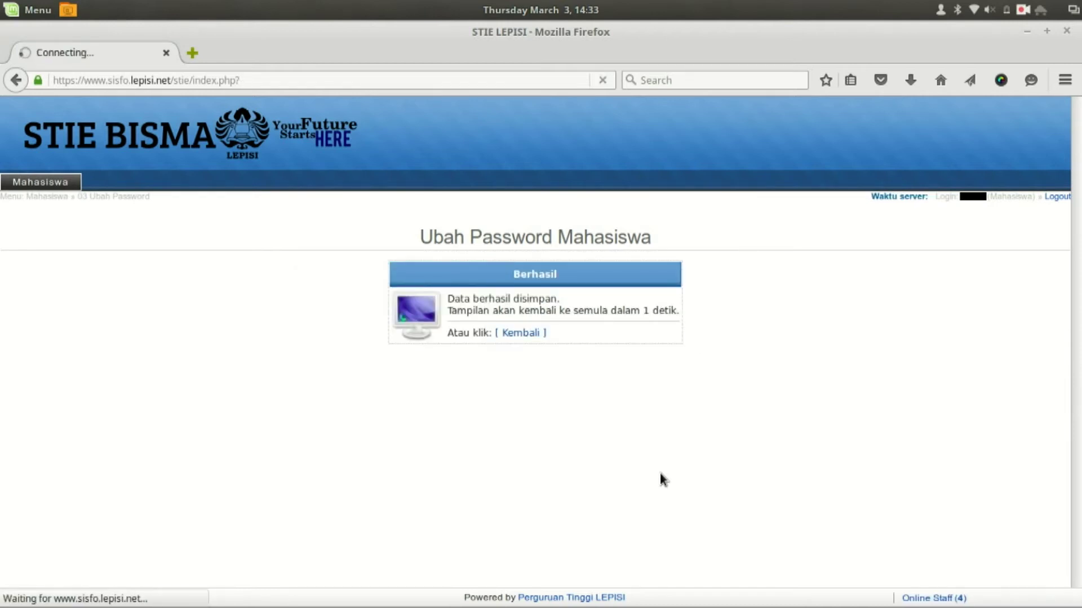
mouse_move(572, 605)
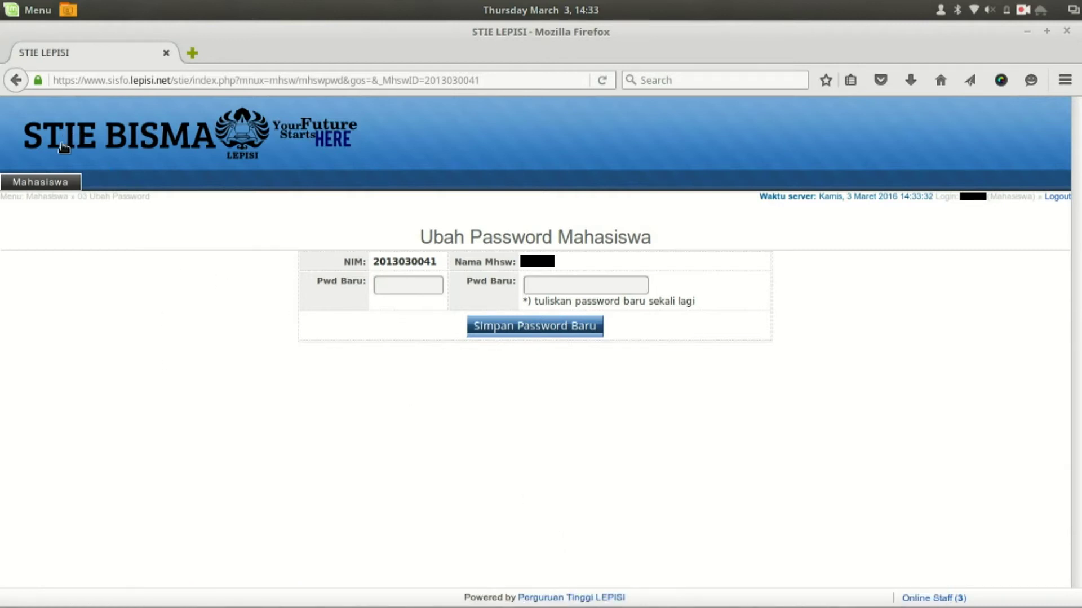
mouse_move(53, 181)
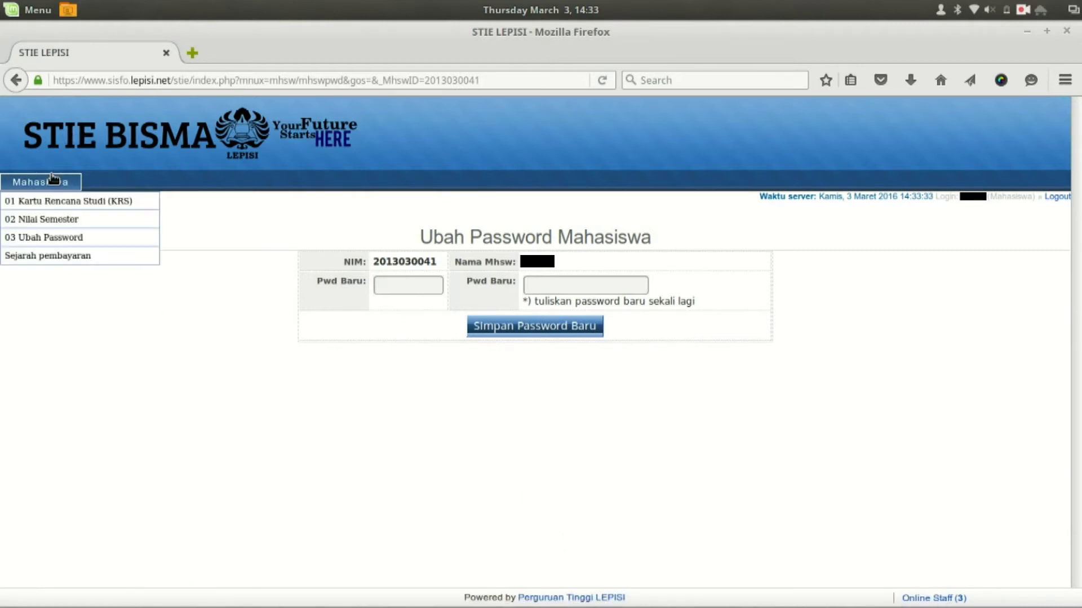
- Open Mahasiswa > 01 Kartu Rencana Studi (KRS) and bring up Ambil Paket for 20152
click(54, 208)
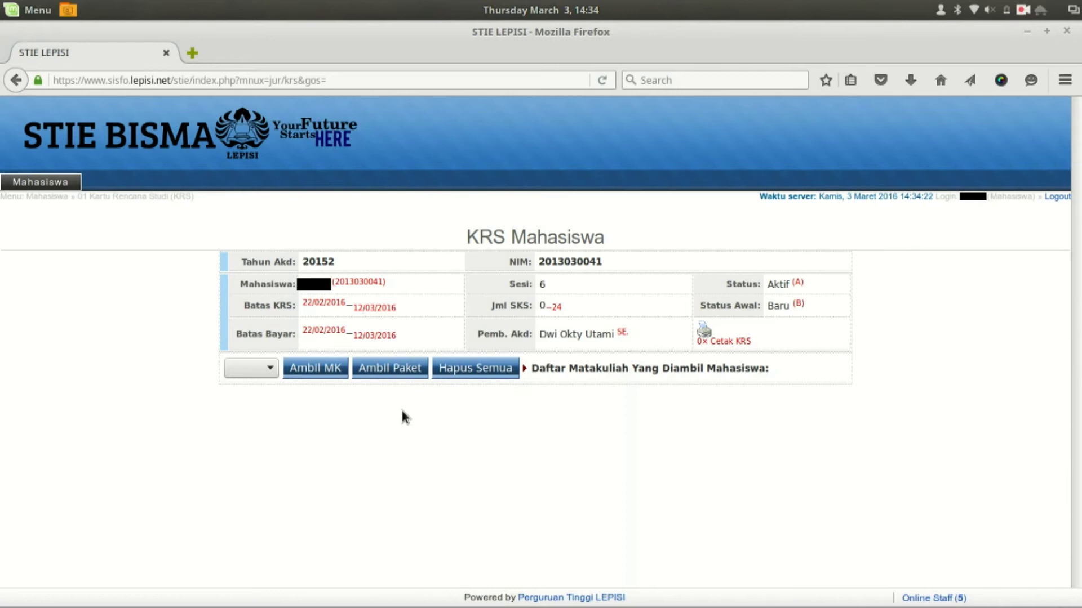
click(401, 374)
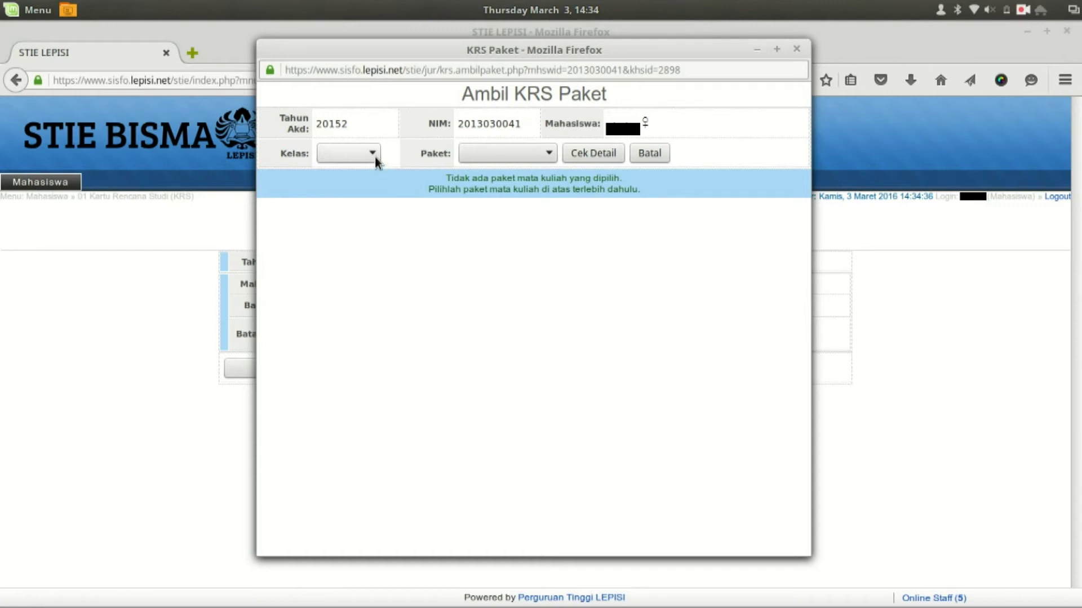
- Take Paket Semester 6 for class 13AK1 into the KRS, totalling 18 SKS
click(487, 153)
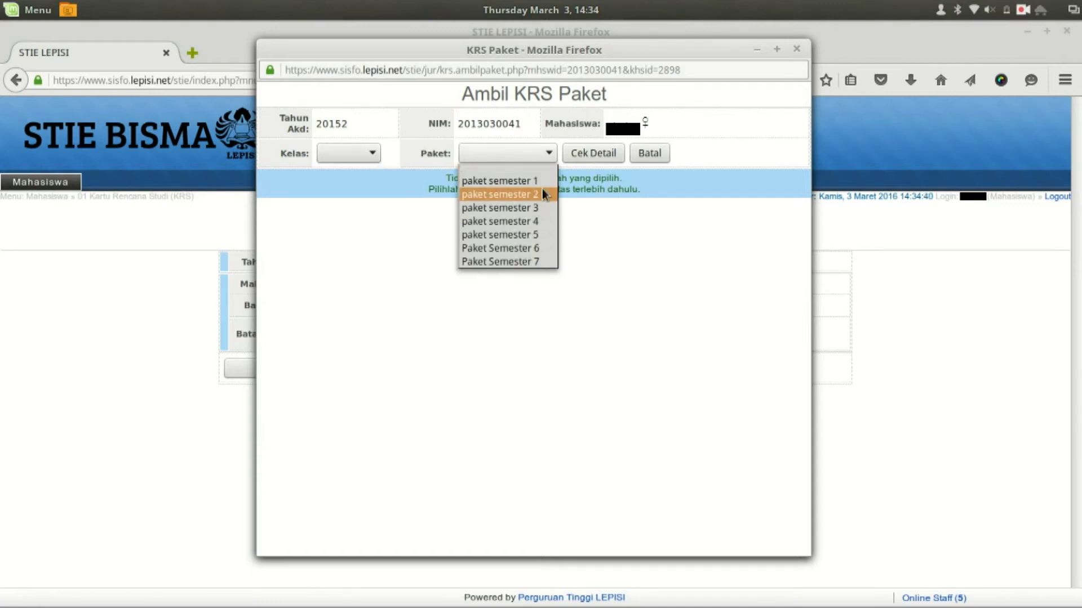
click(586, 199)
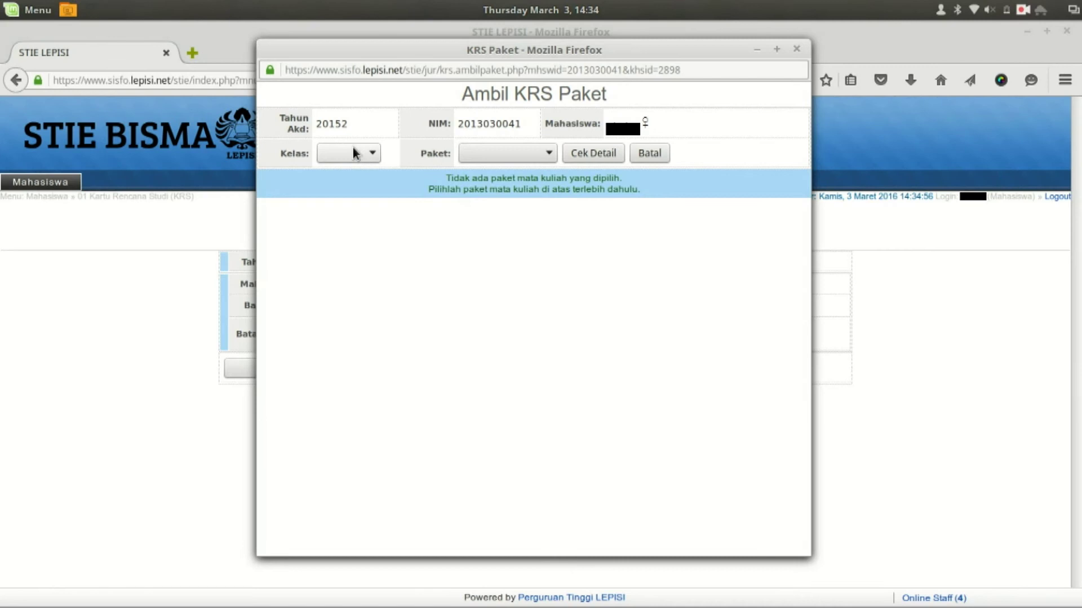
click(355, 153)
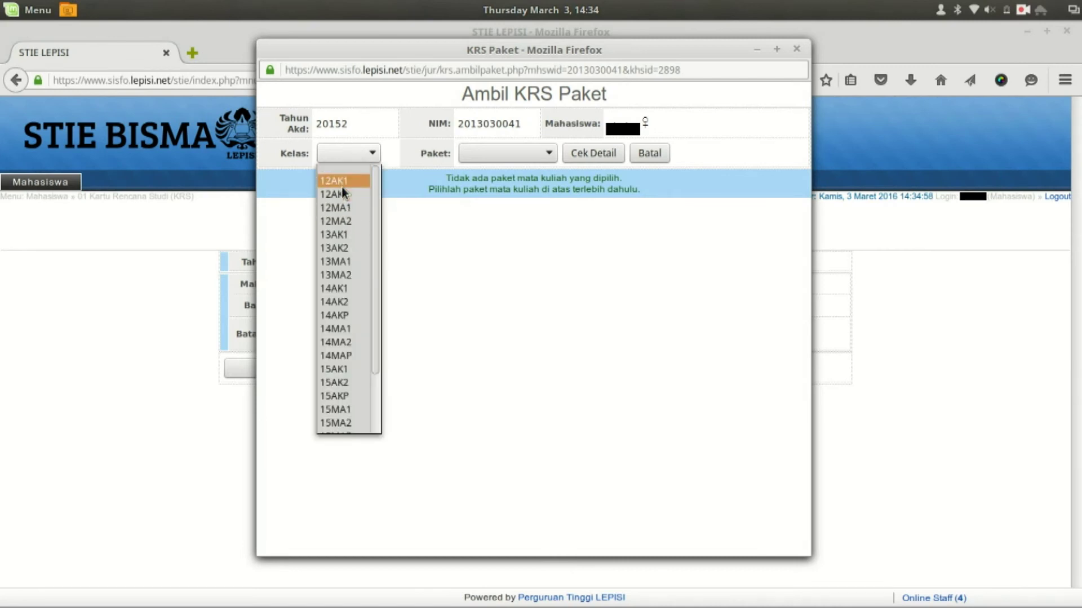
click(350, 235)
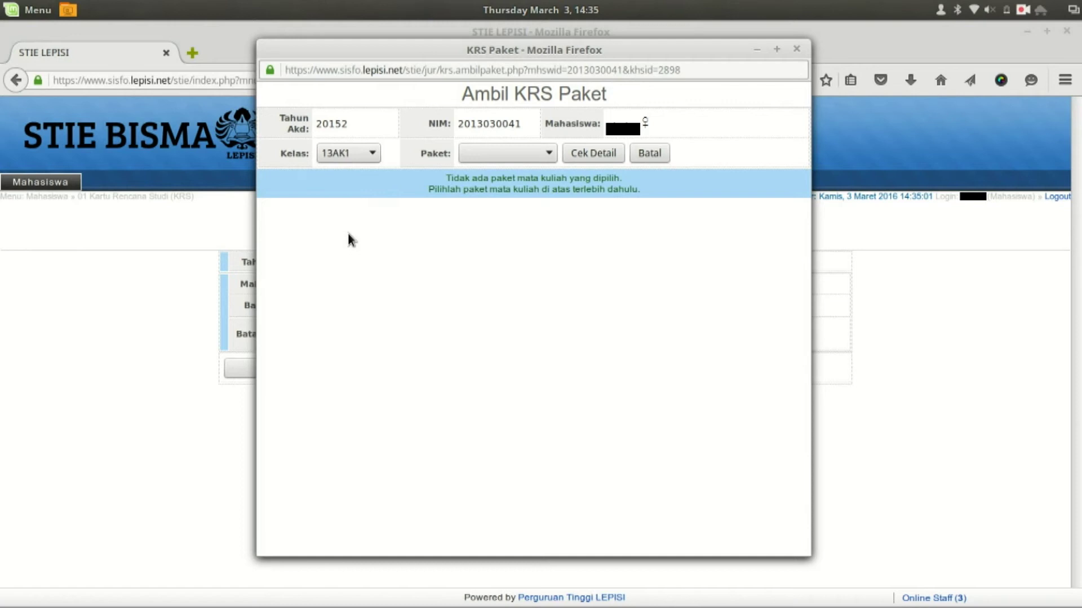
click(488, 158)
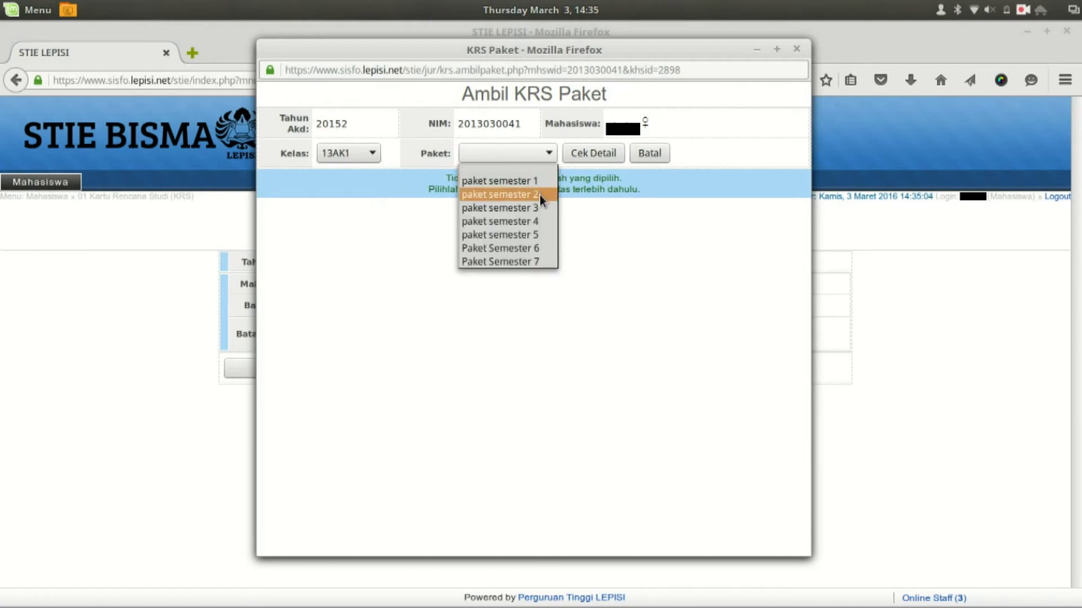
click(527, 248)
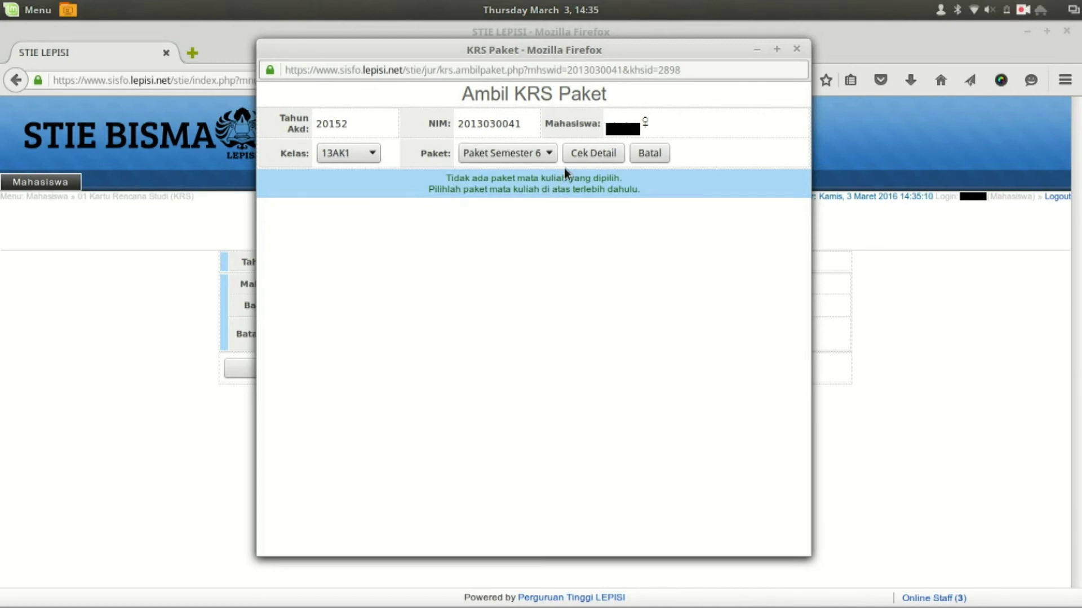
click(596, 154)
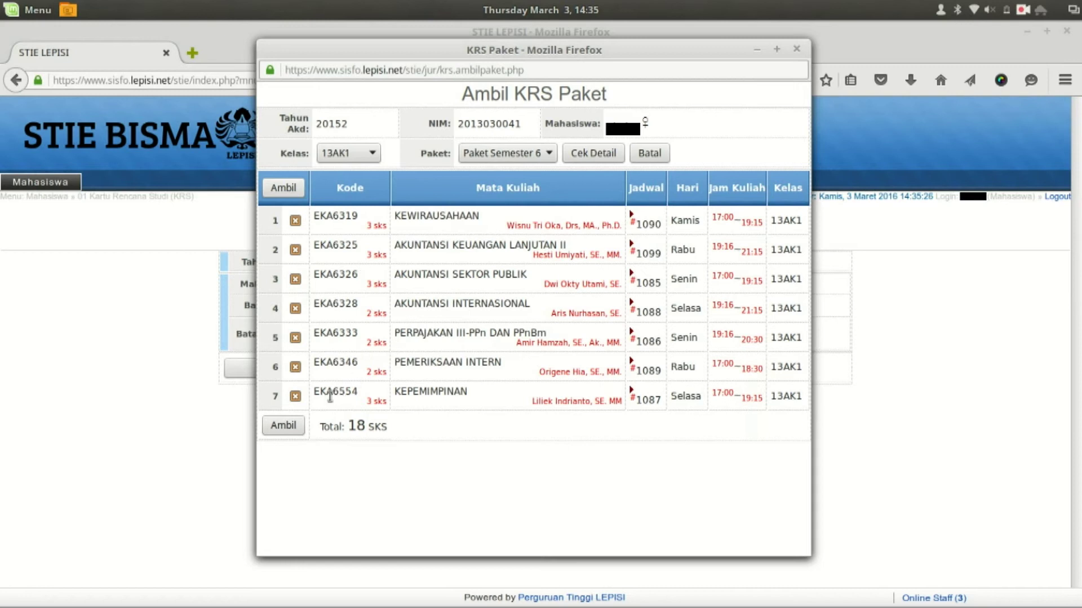
click(287, 428)
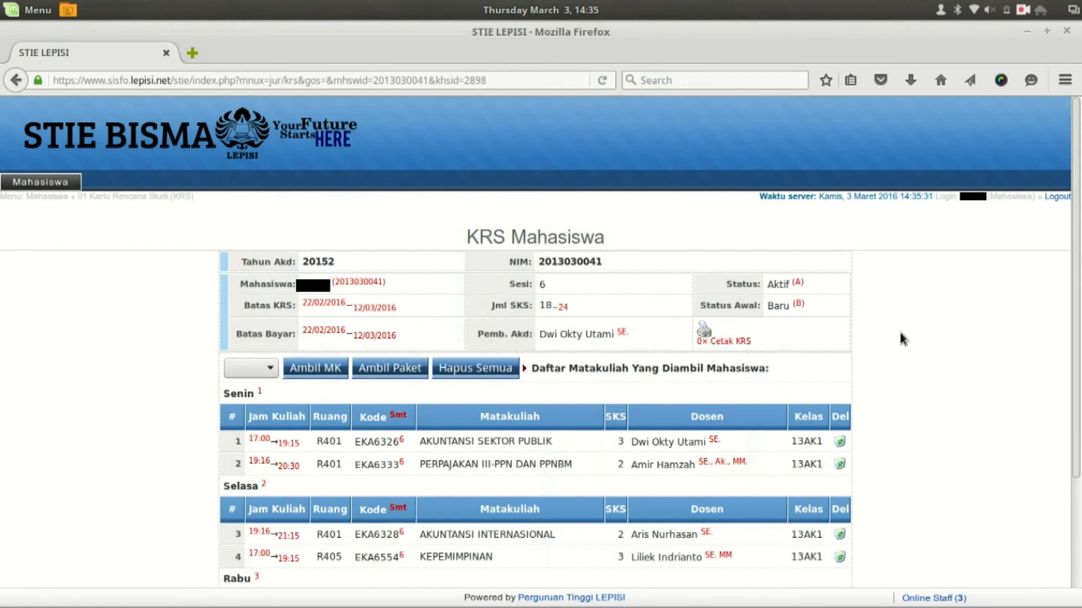
- Delete PERPAJAKAN III-PPN DAN PPNBM from the KRS, then list the offered courses
scroll(892, 326, down, 5)
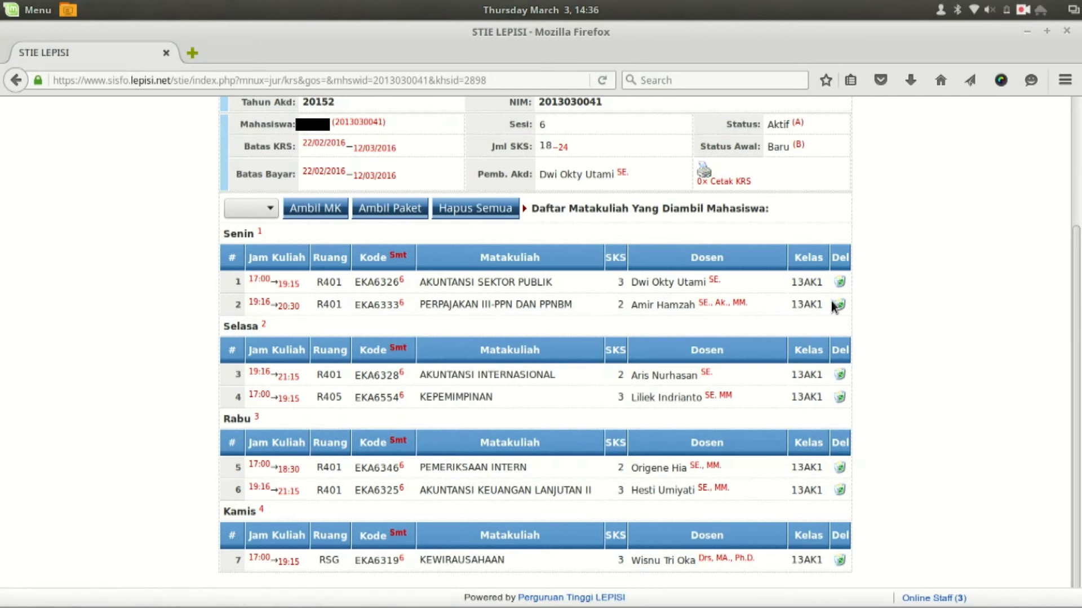
click(837, 305)
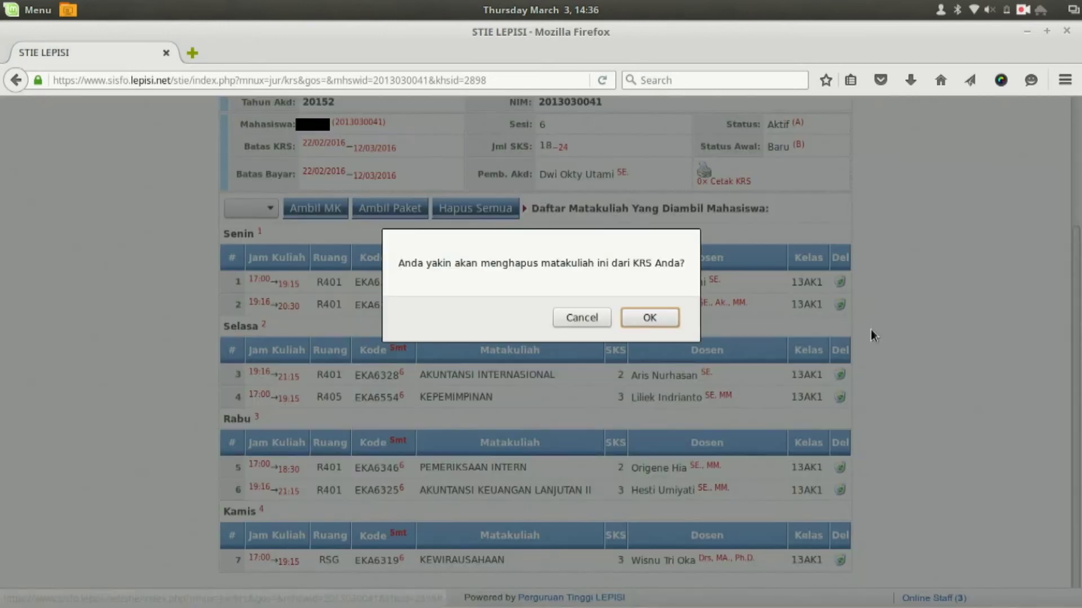
click(654, 319)
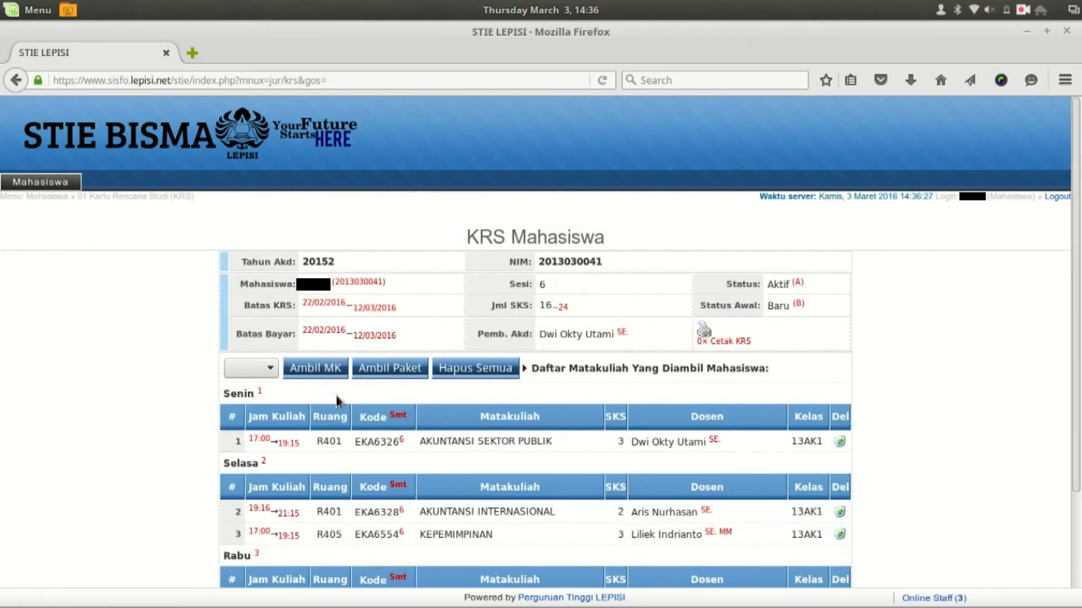
click(317, 371)
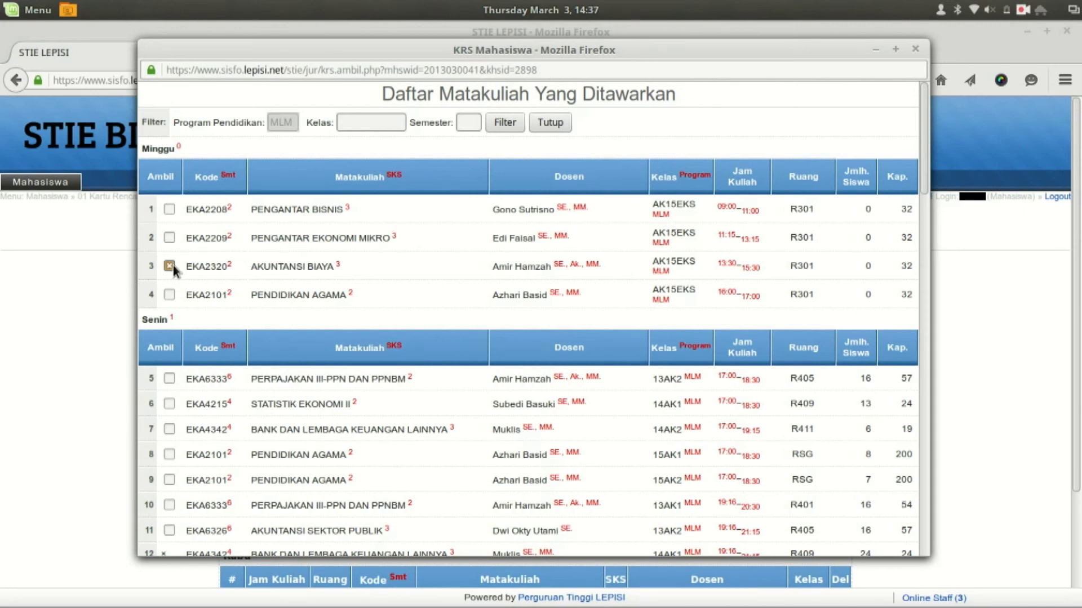
- Tick EKA2553 KOMUNIKASI BISNIS (15AK1) and add it, bringing the KRS to 19 SKS
scroll(208, 285, down, 10)
scroll(209, 283, up, 10)
scroll(225, 310, down, 4)
click(169, 375)
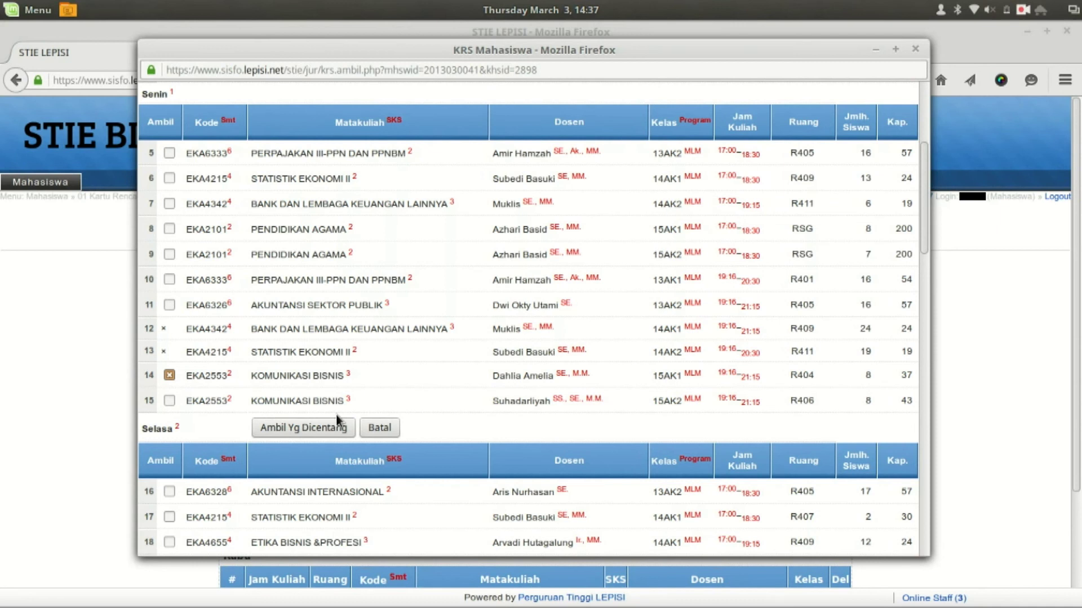
click(280, 429)
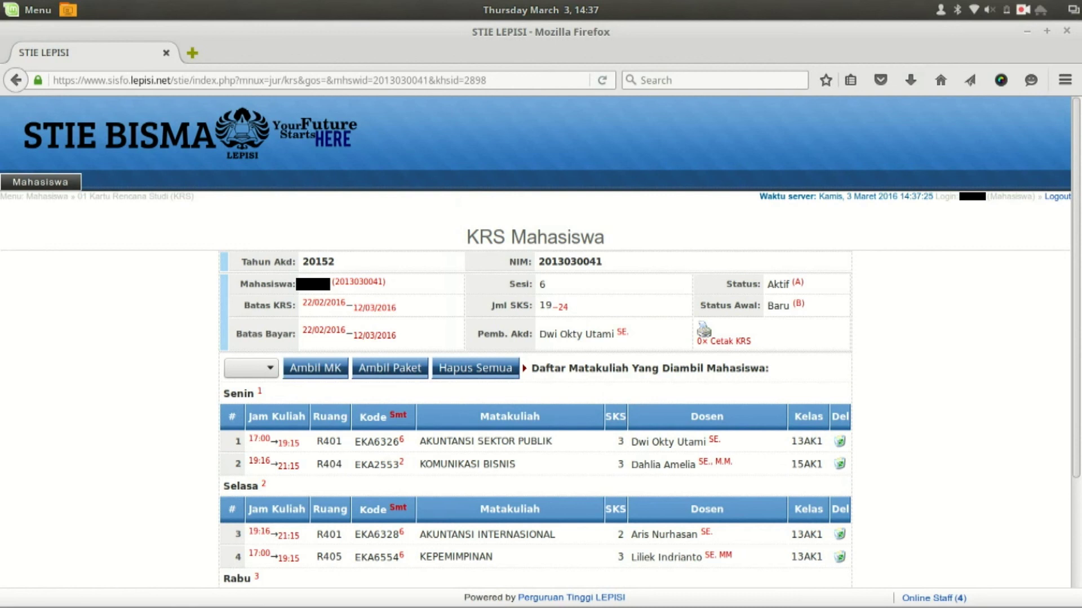
mouse_move(541, 605)
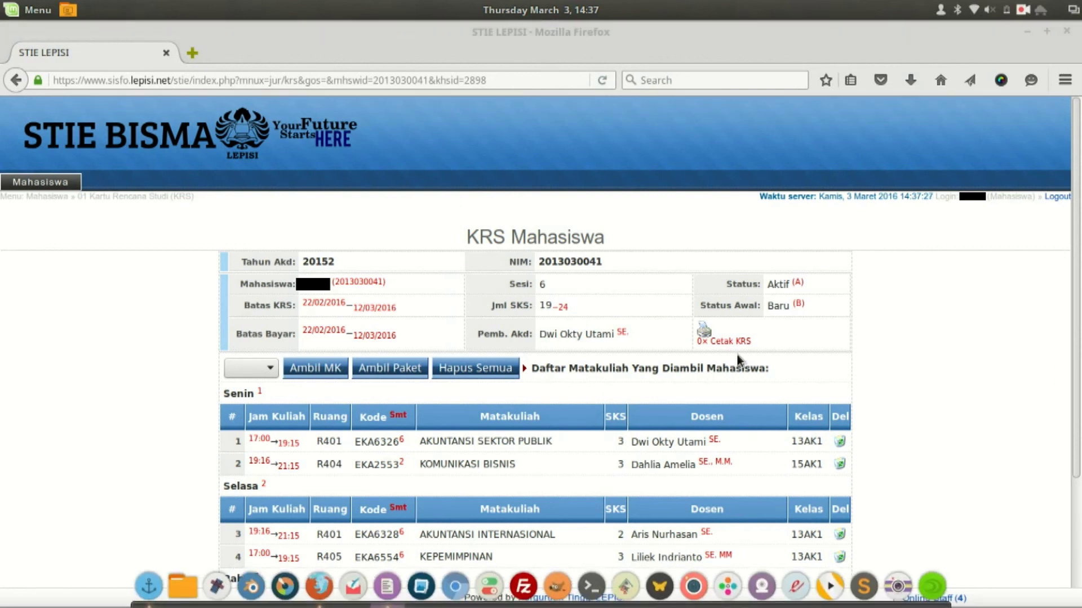